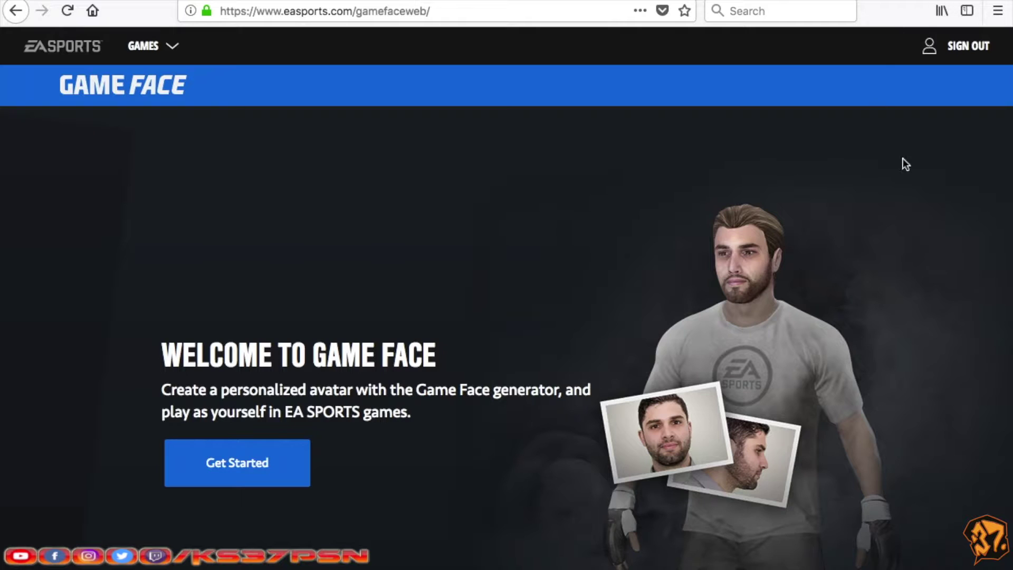
Launch the Game Face generator and pick Male as the gender.
left_click(263, 474)
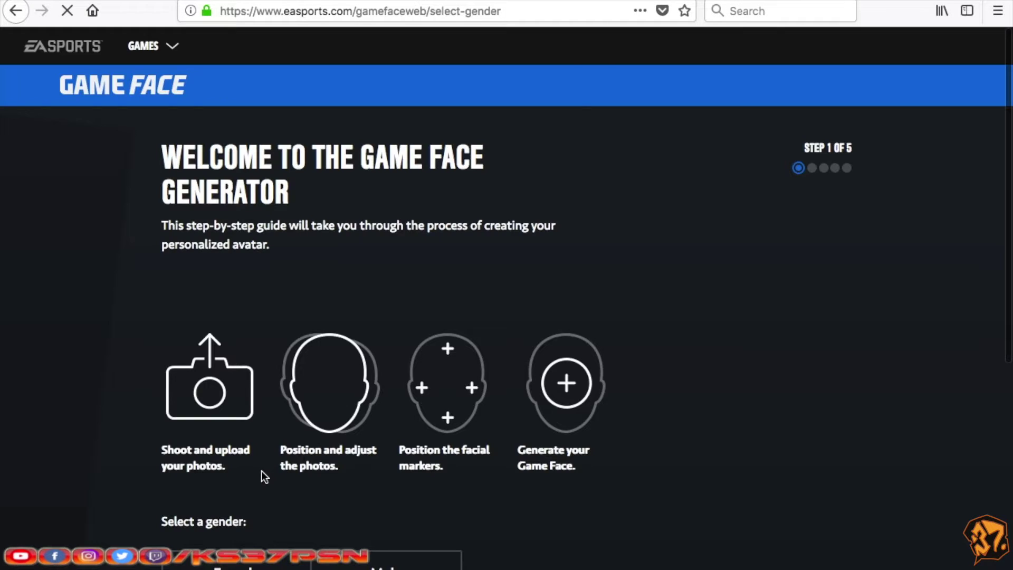
scroll(265, 476, "down", 1)
scroll(262, 471, "down", 3)
scroll(261, 470, "up", 2)
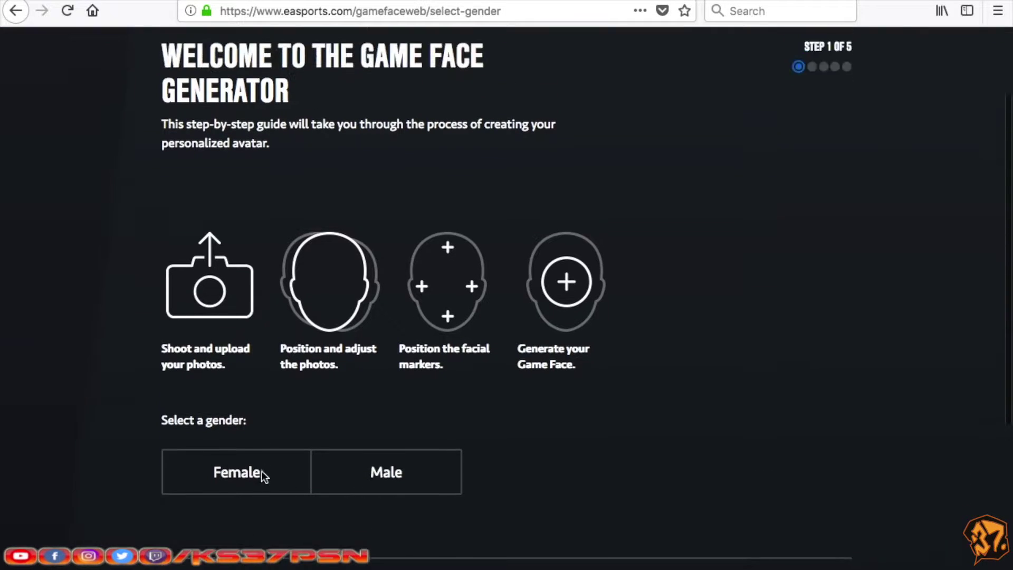
scroll(261, 471, "down", 1)
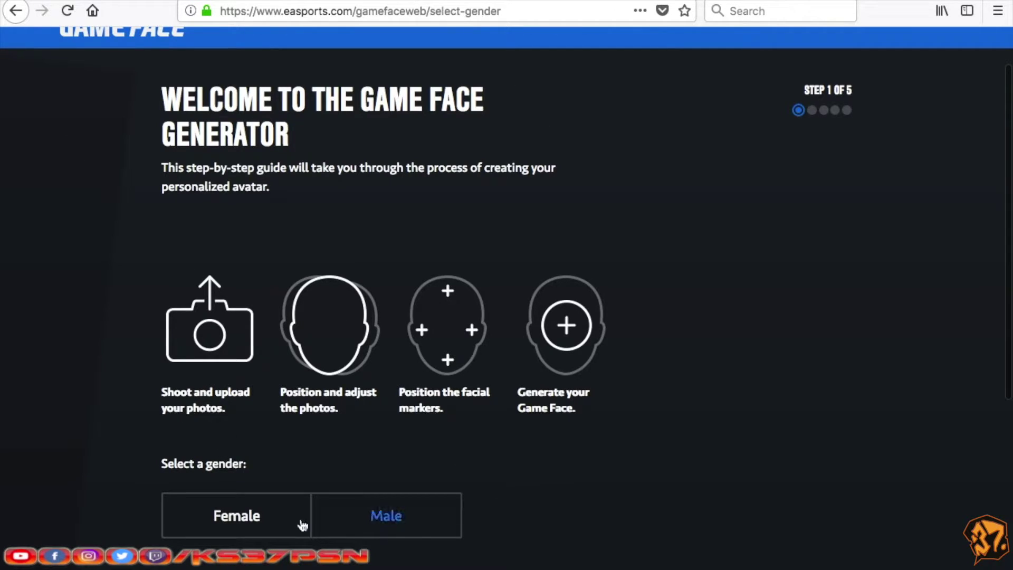
scroll(301, 522, "down", 1)
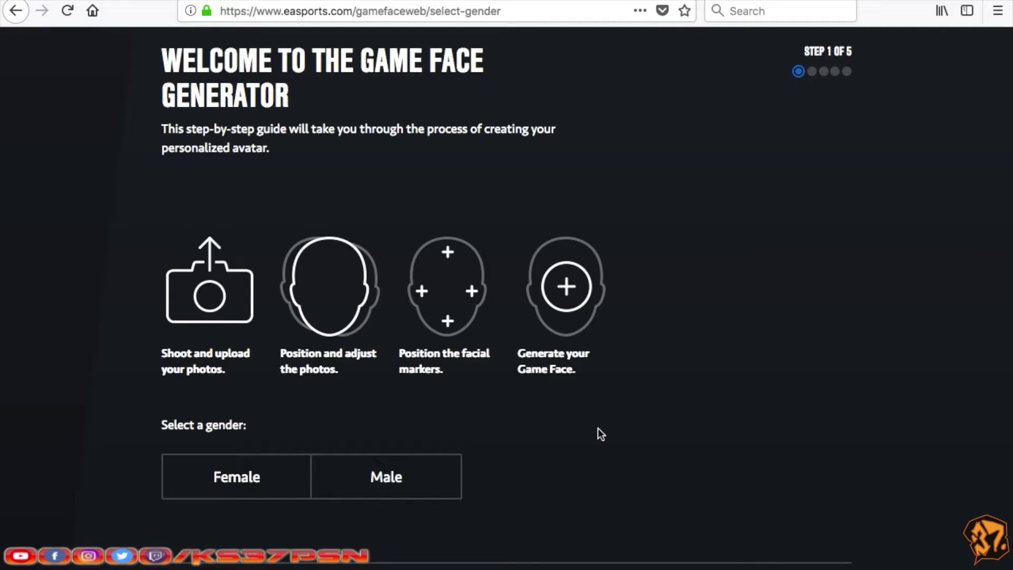
scroll(598, 430, "down", 3)
mouse_move(813, 531)
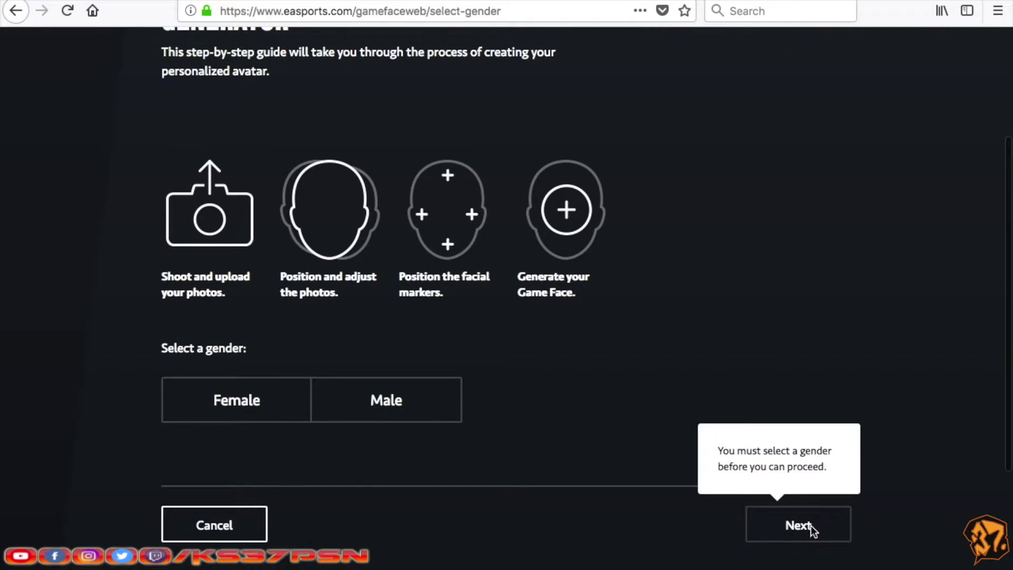
left_click(413, 402)
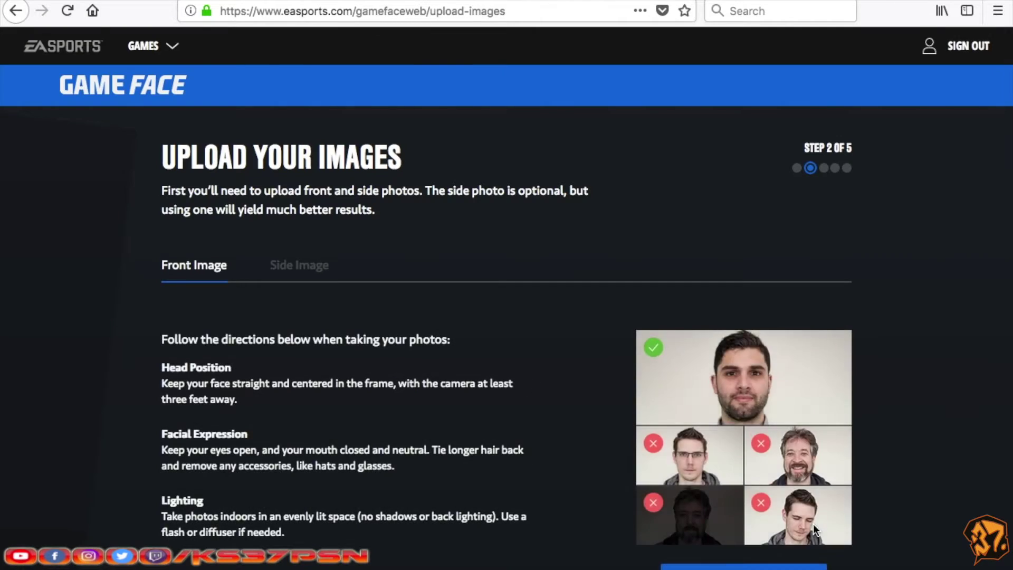
Upload the blank white download.png from Downloads as the front image.
scroll(813, 523, "down", 3)
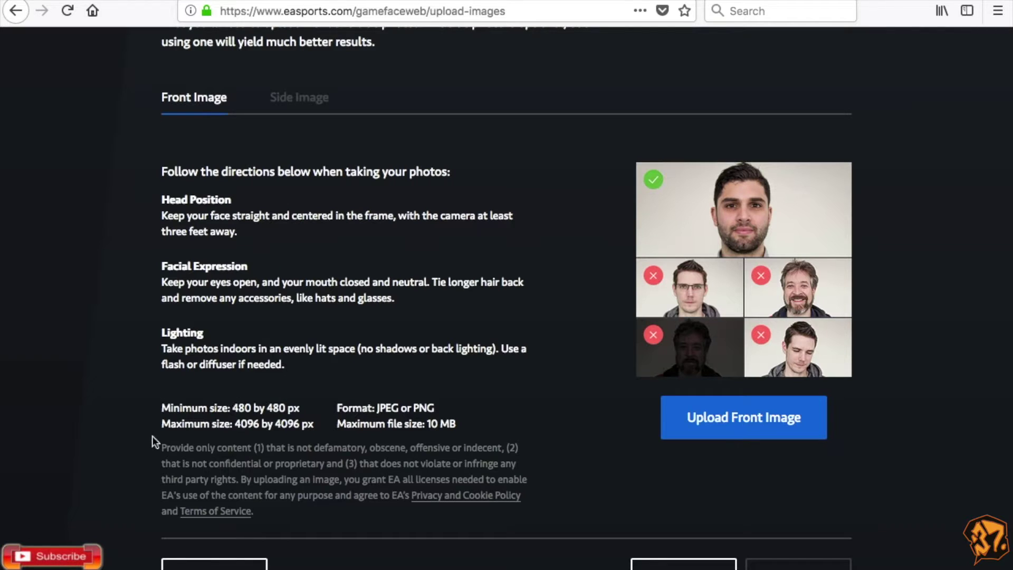
left_click(698, 416)
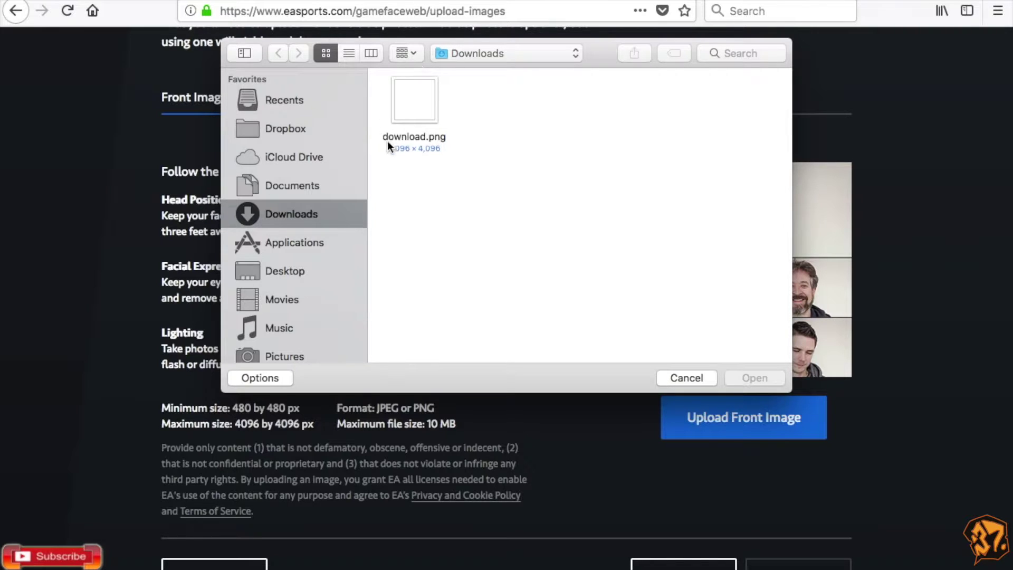
left_click(417, 106)
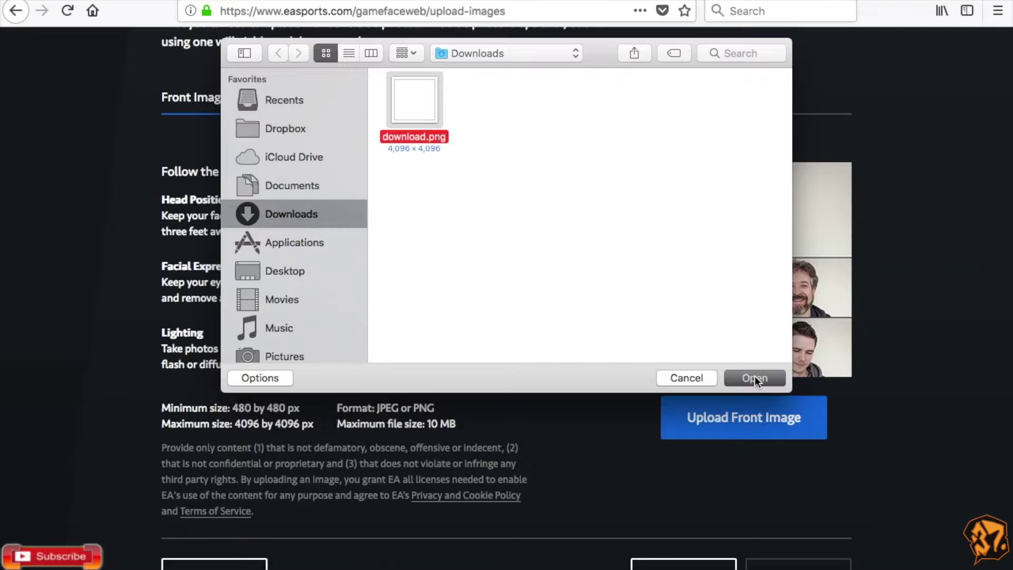
left_click(755, 378)
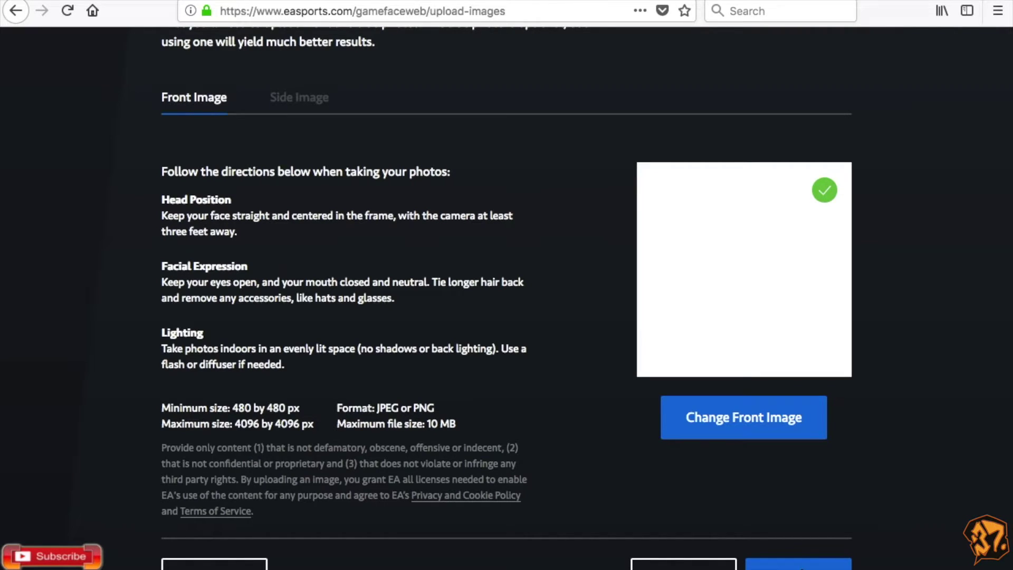
On the Side Image tab, upload the same download.png as the side image.
left_click(798, 564)
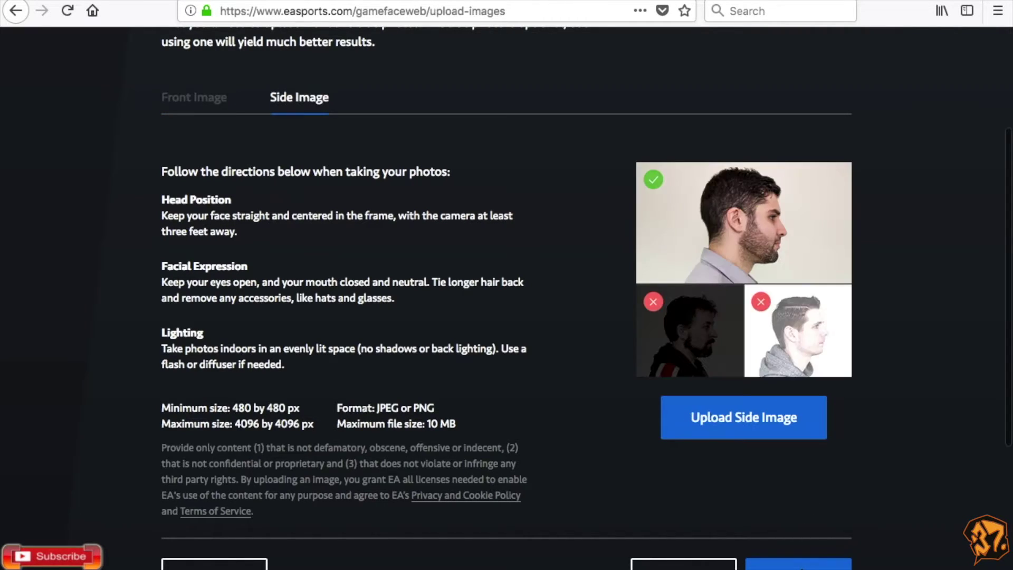
left_click(724, 420)
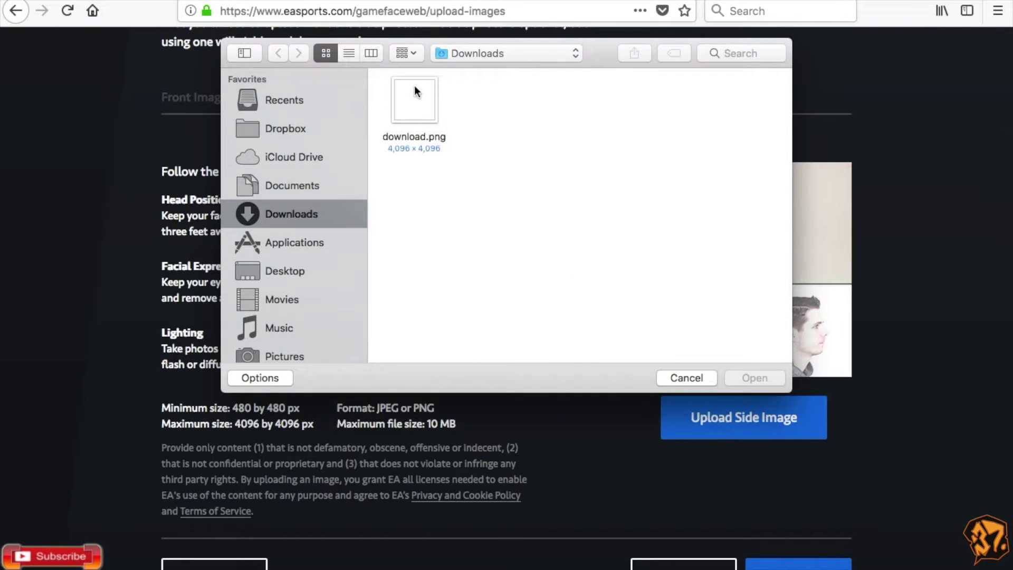
left_click(410, 106)
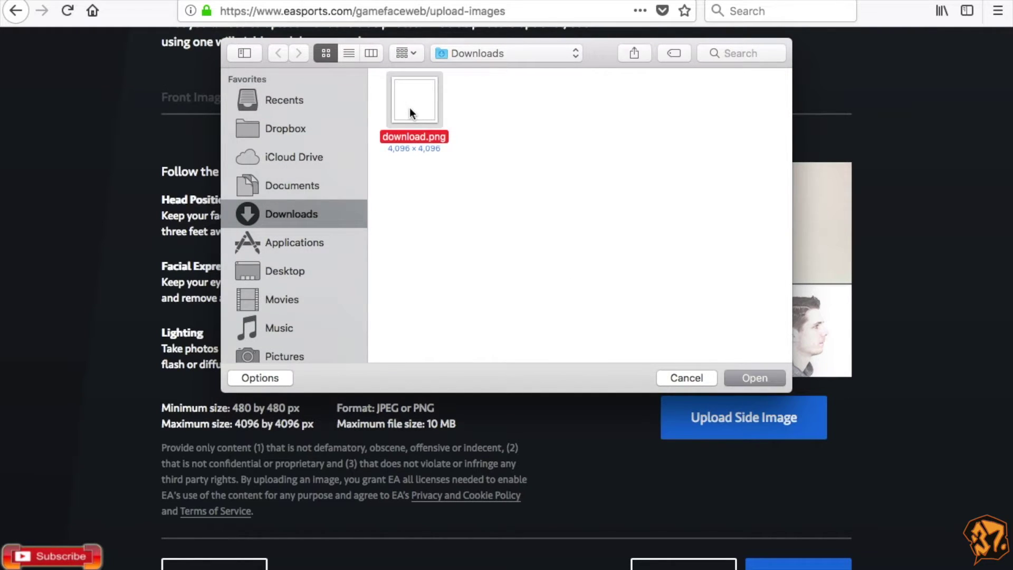
left_click(752, 377)
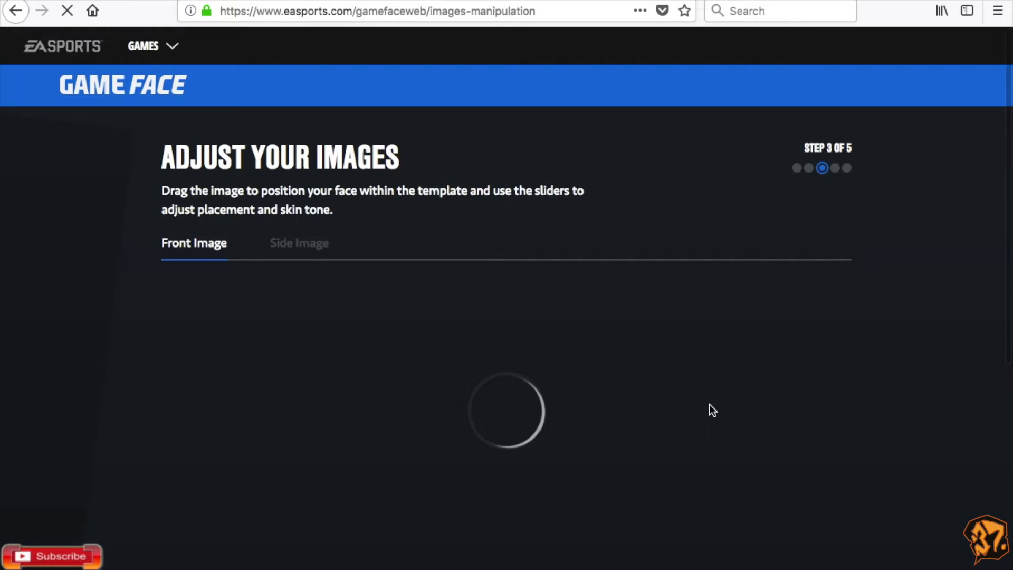
Accept the front and side image adjustments unchanged and advance to step 4.
scroll(710, 405, "down", 2)
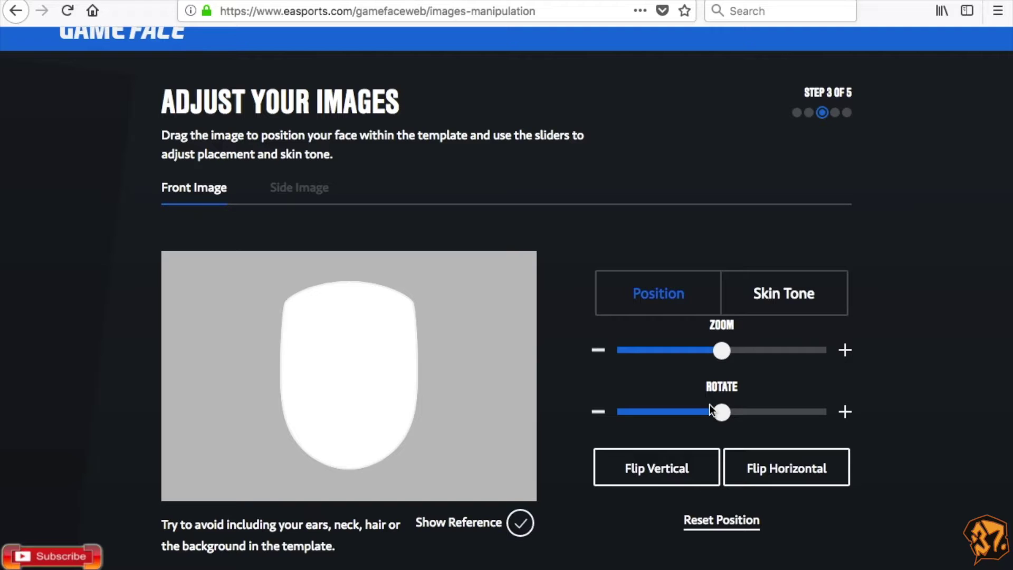
scroll(710, 404, "down", 2)
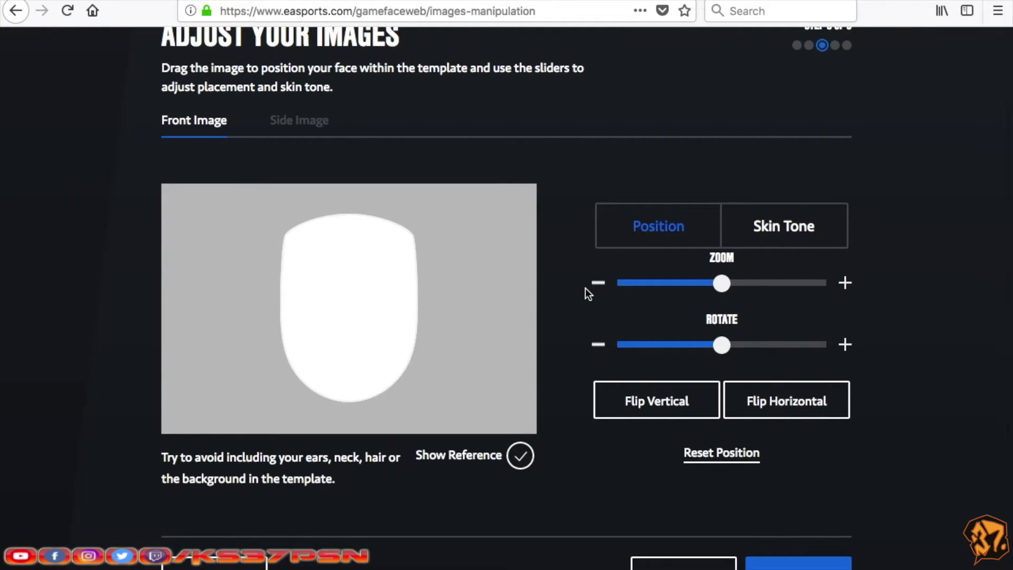
scroll(585, 287, "up", 1)
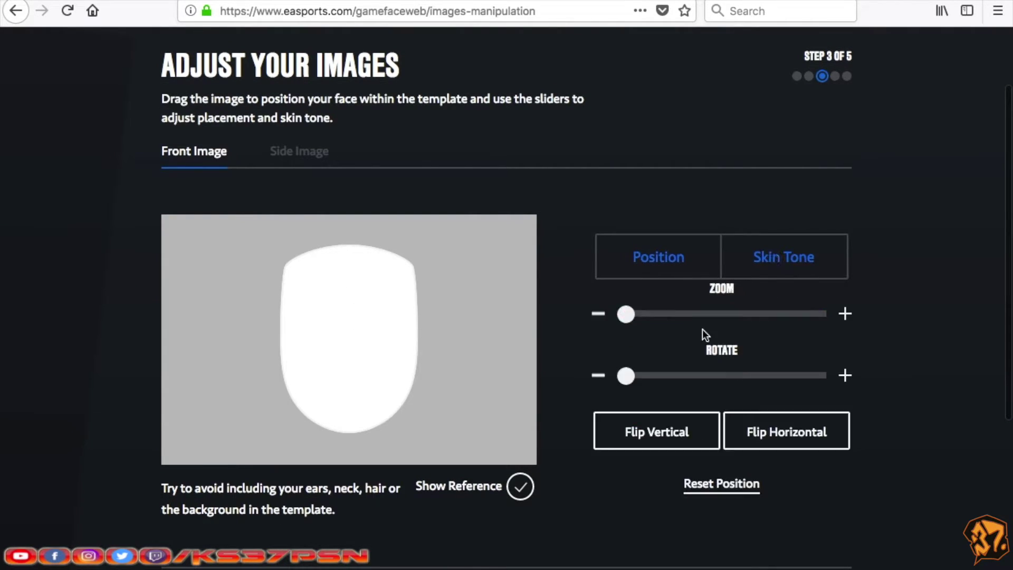
scroll(781, 426, "down", 6)
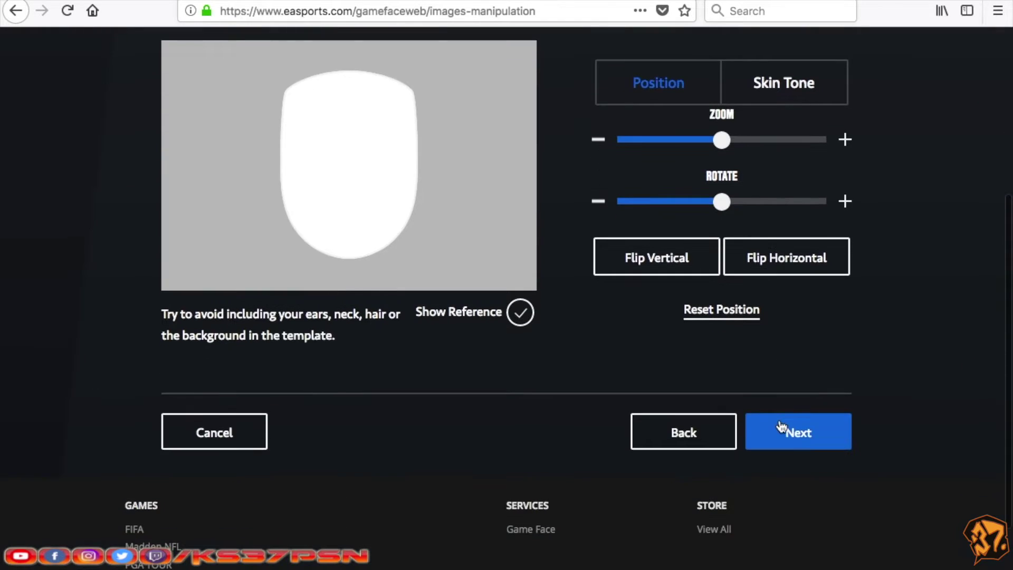
scroll(782, 427, "up", 2)
left_click(821, 515)
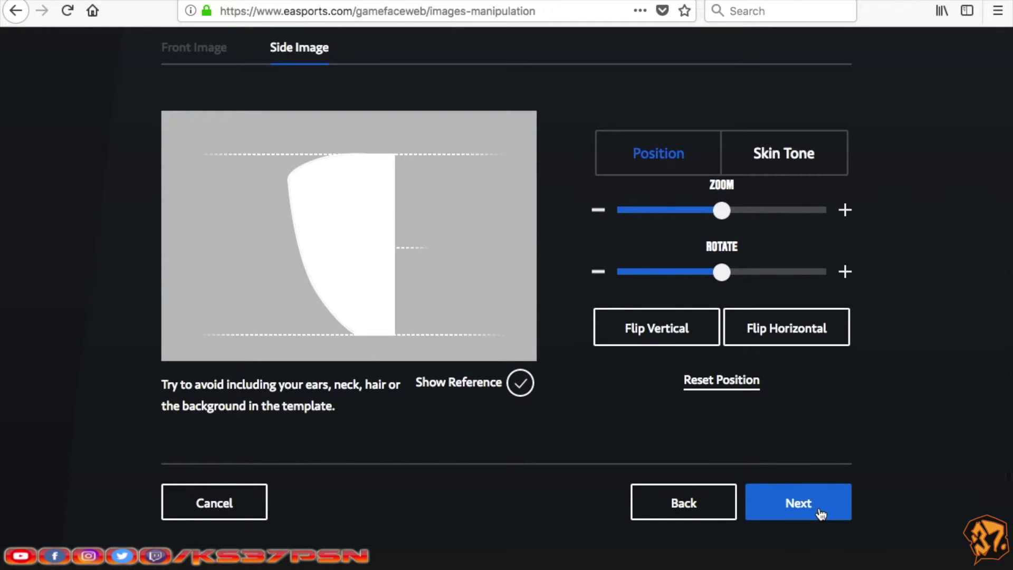
scroll(404, 46, "up", 2)
scroll(404, 47, "up", 1)
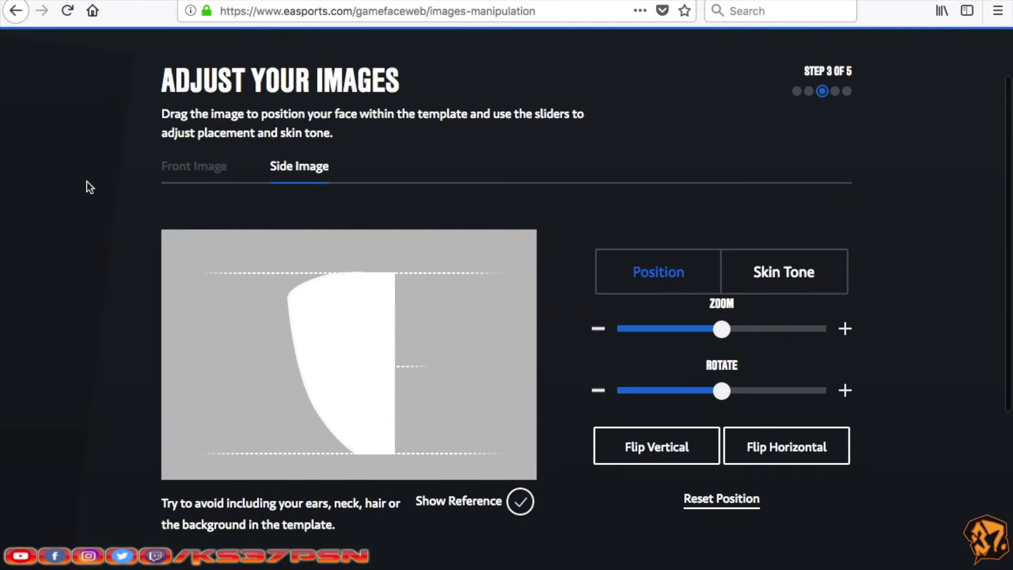
scroll(568, 527, "down", 4)
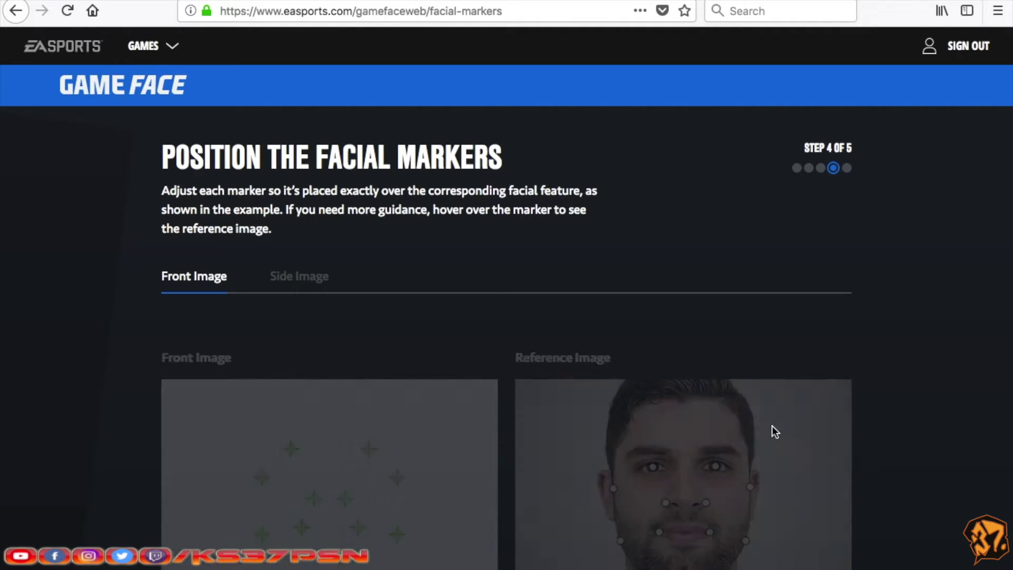
Keep the default markers on both front and side images and advance to step 5.
scroll(774, 432, "down", 2)
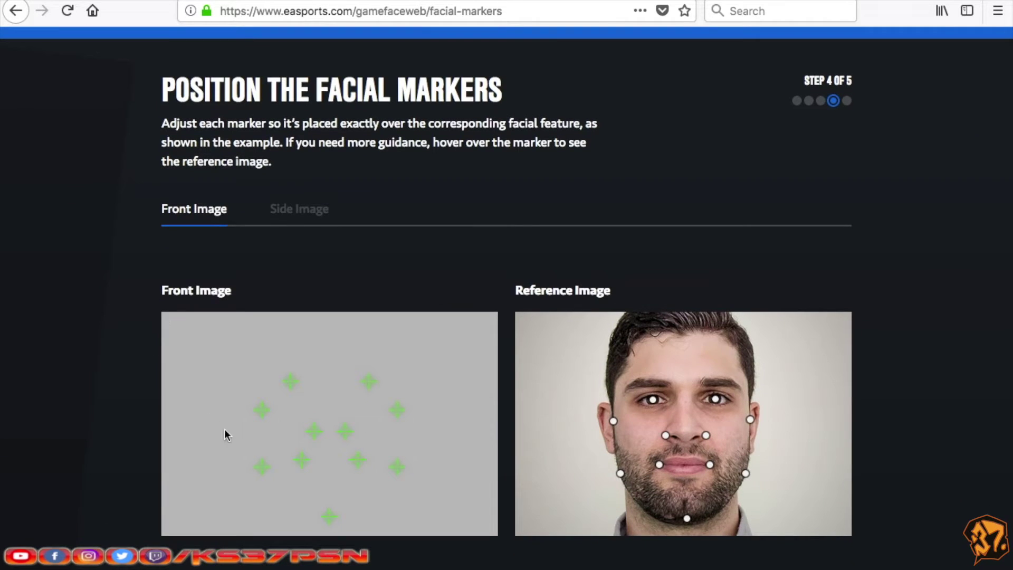
mouse_move(387, 457)
scroll(387, 457, "down", 2)
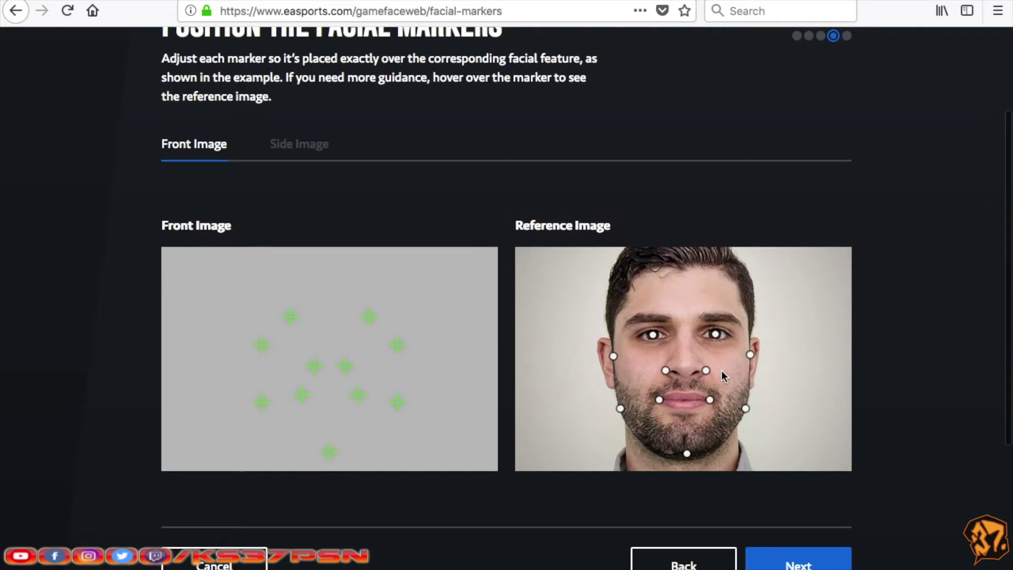
left_click(811, 565)
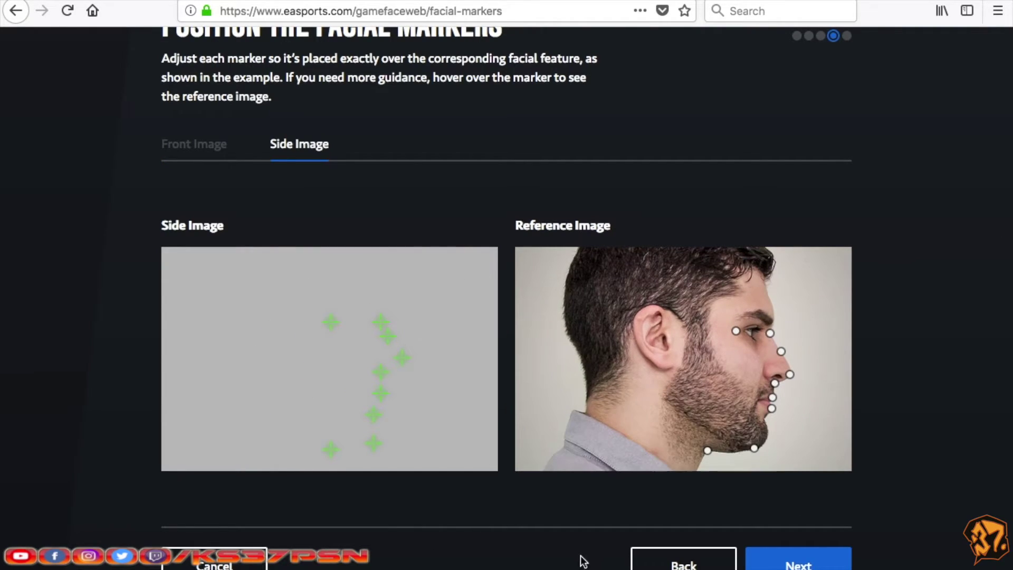
left_click(814, 566)
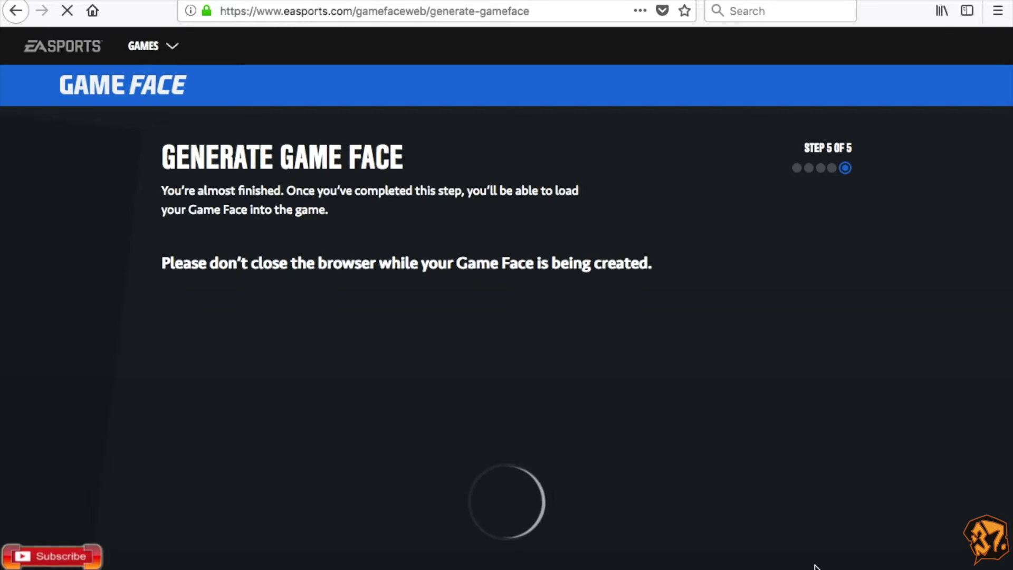
Run Create My Game Face and wait for the bald, pale 3D head to load.
scroll(815, 567, "down", 7)
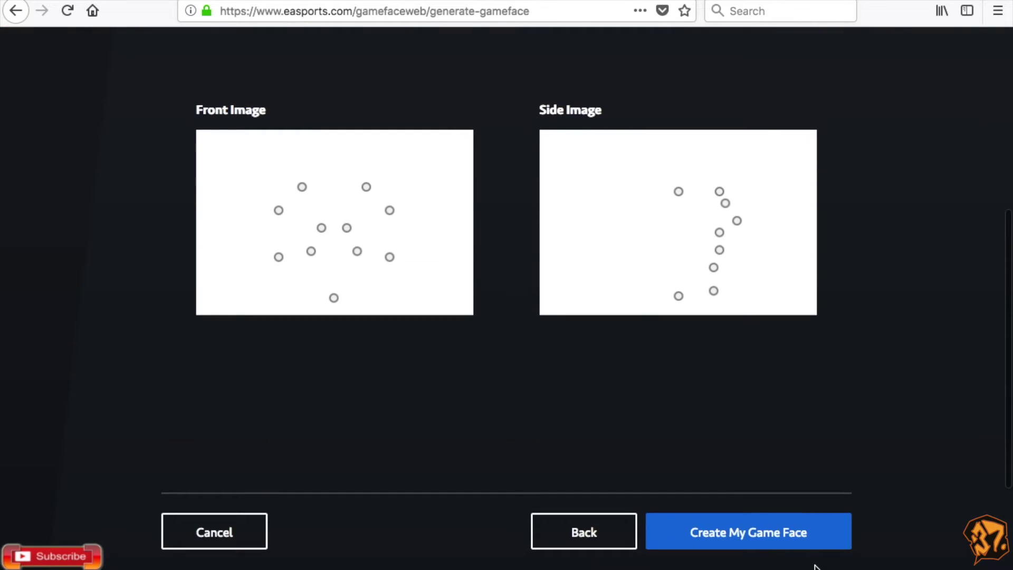
left_click(776, 530)
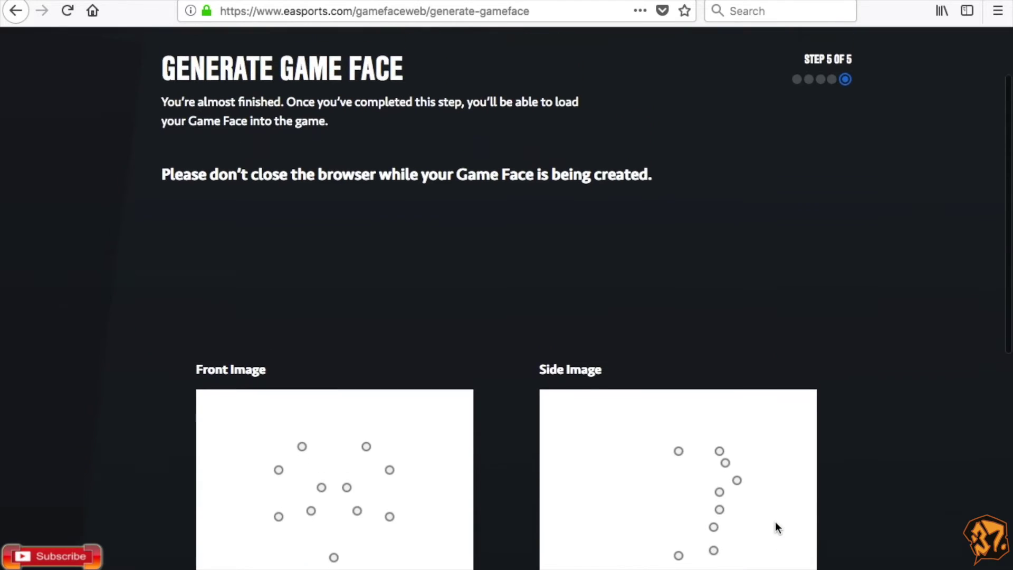
scroll(559, 345, "down", 5)
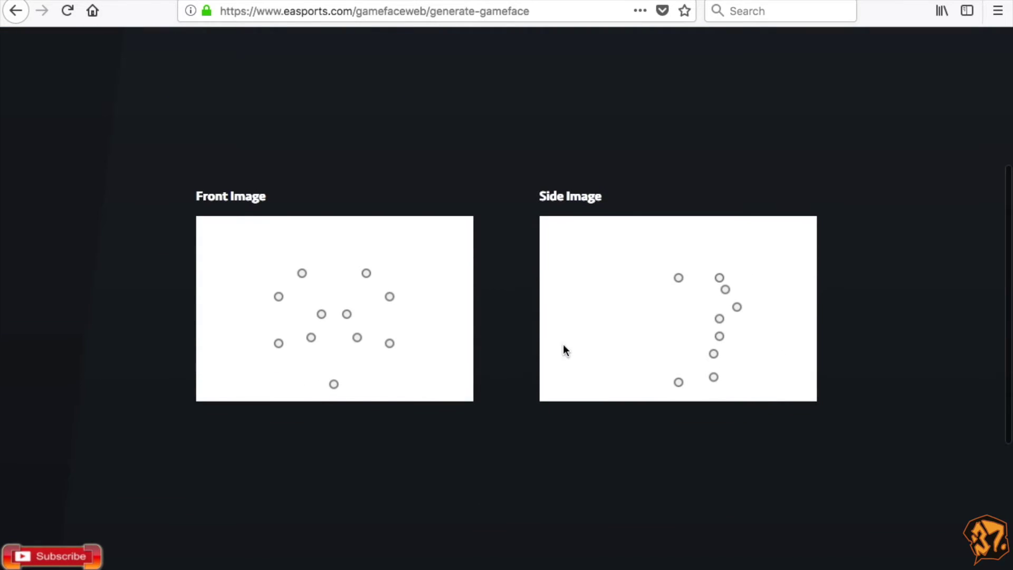
left_click(733, 538)
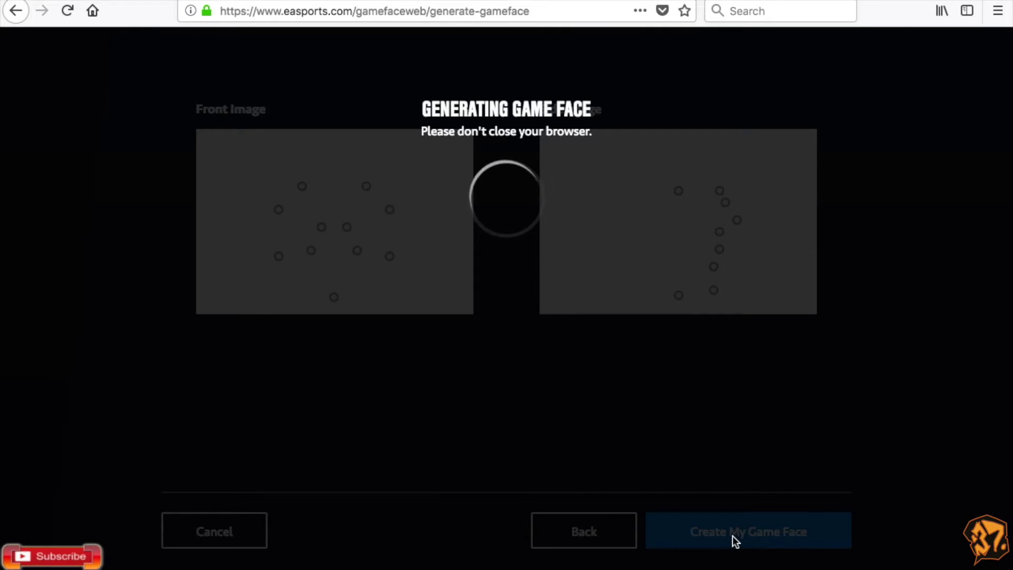
scroll(496, 259, "up", 3)
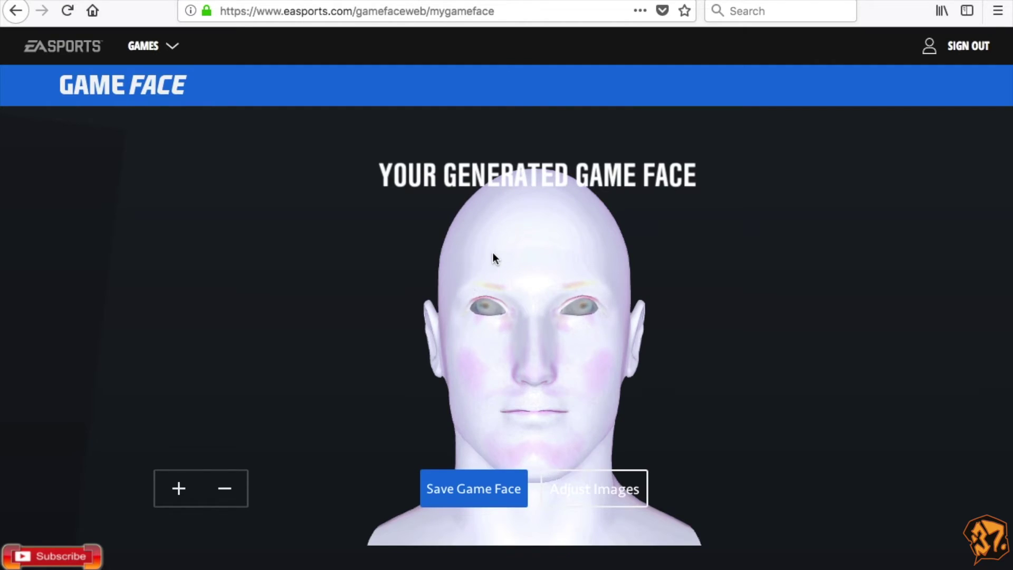
Rotate and zoom out on the white head to check both profiles, then save it.
left_click_drag(485, 344, 522, 355)
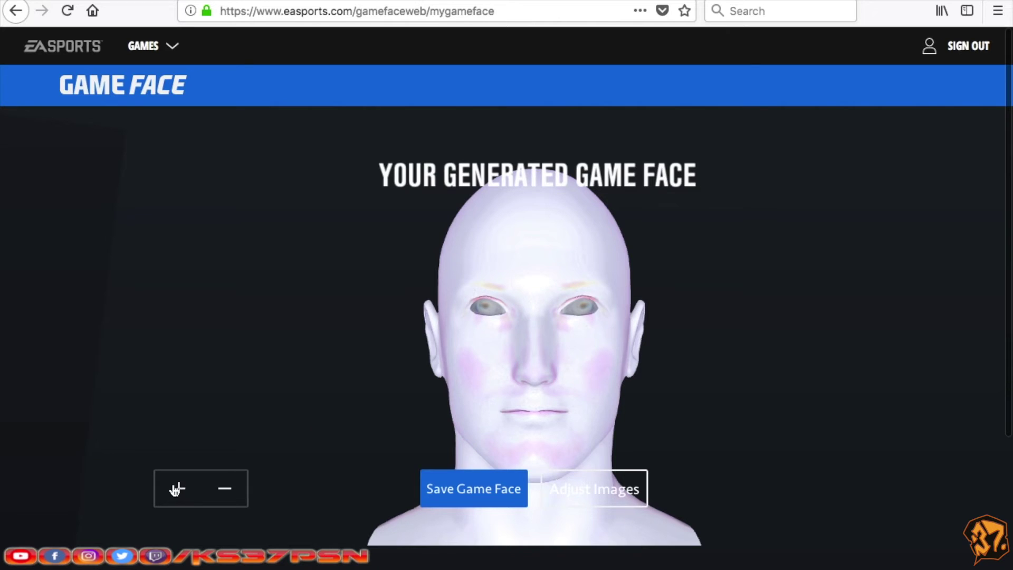
left_click(225, 489)
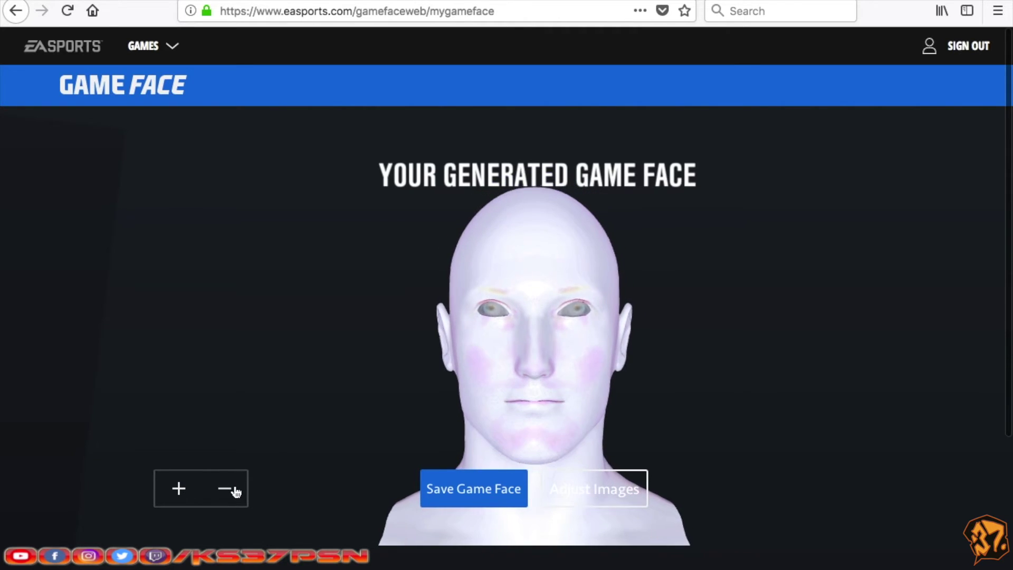
left_click_drag(560, 352, 581, 357)
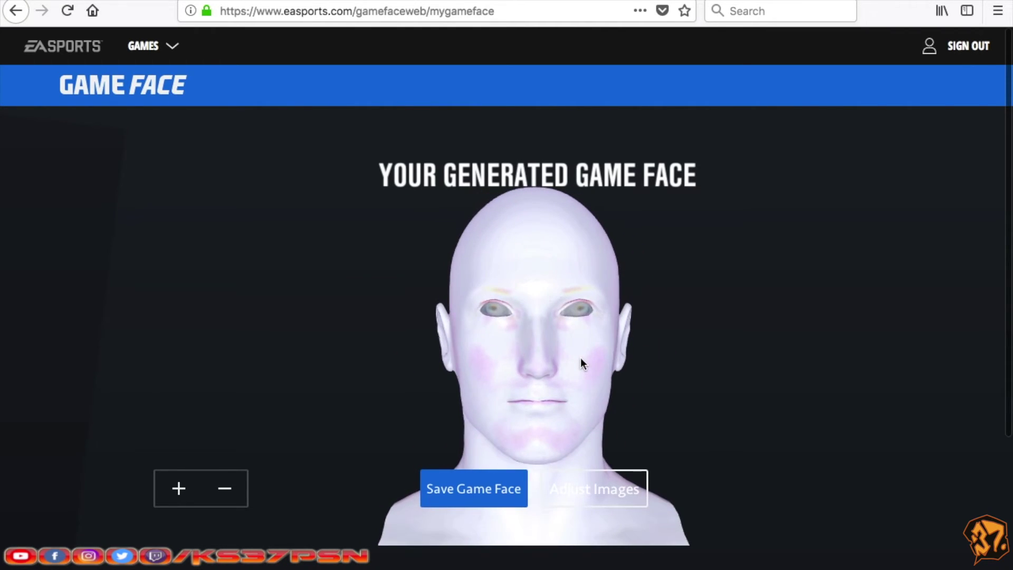
left_click(483, 488)
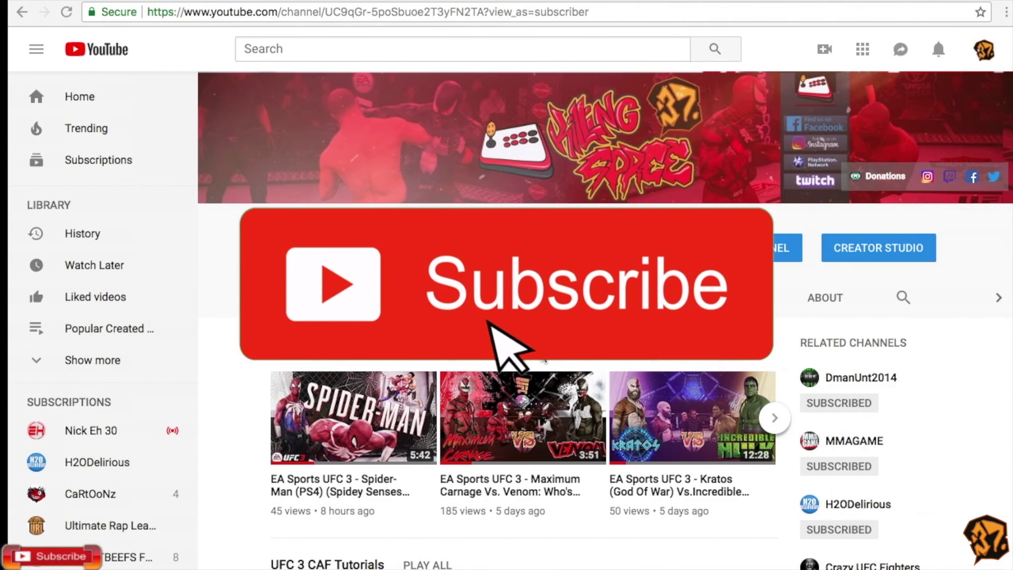
Scroll the YouTube channel down to the Popular Created Fighters and UFC 3 CPU vs. CPU rows.
scroll(543, 361, "down", 2)
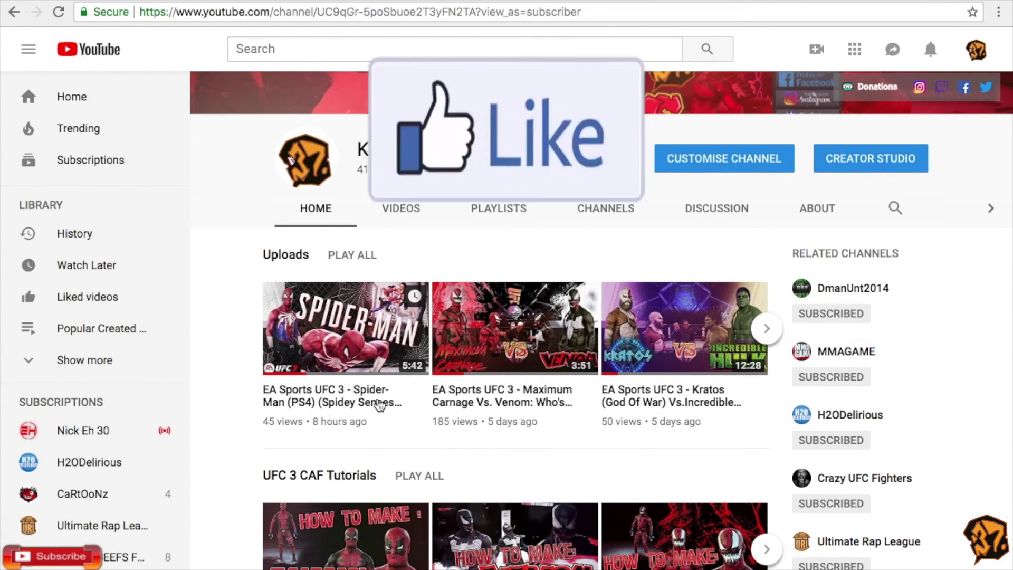
scroll(696, 418, "down", 7)
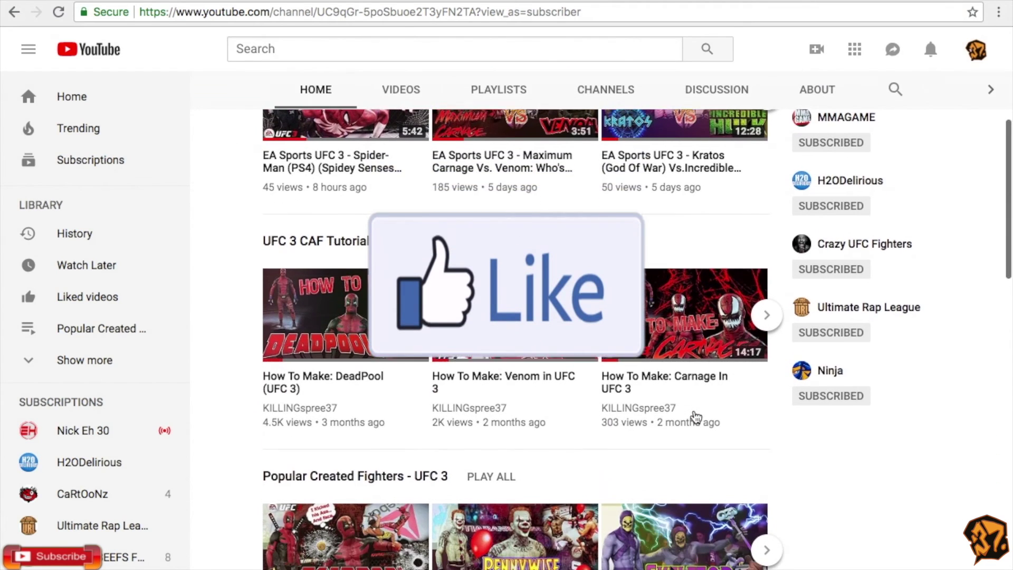
scroll(696, 417, "down", 4)
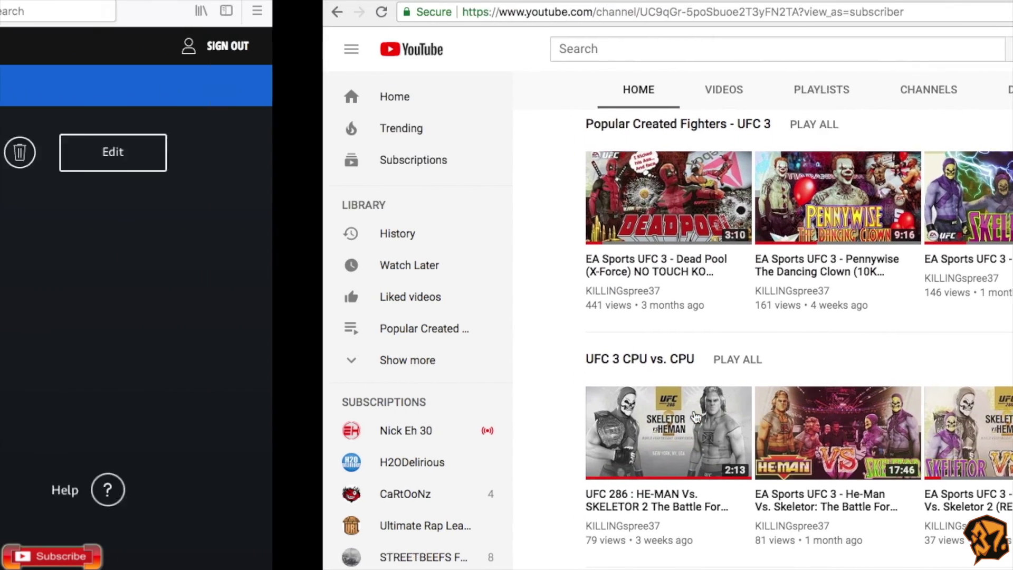